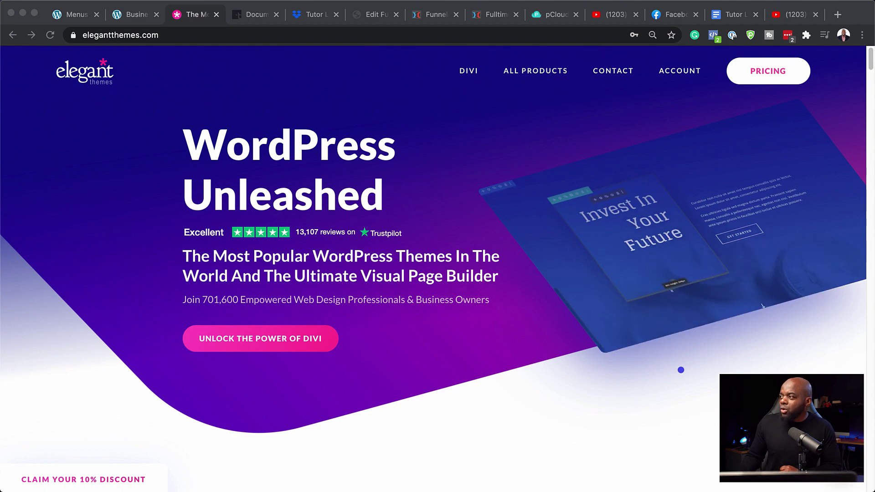
Open the Elegant Themes pricing page and review the $89 Yearly and $249 Lifetime plans.
{"action": "left_click", "coordinate": [764, 74]}
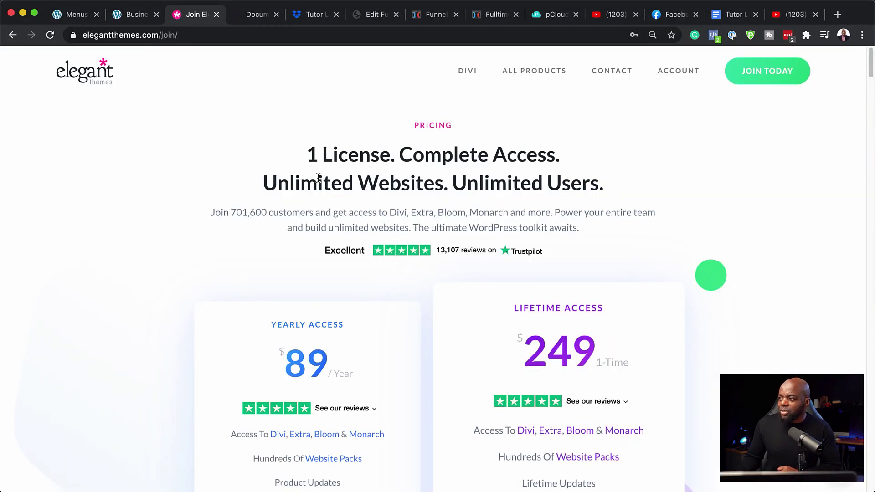
{"action": "scroll", "coordinate": [200, 228], "scroll_direction": "down", "scroll_amount": 2}
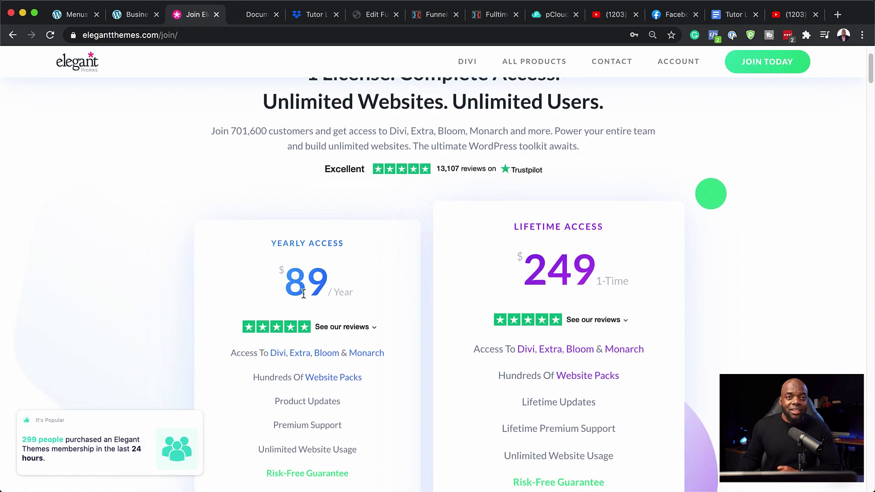
{"action": "scroll", "coordinate": [303, 294], "scroll_direction": "down", "scroll_amount": 3}
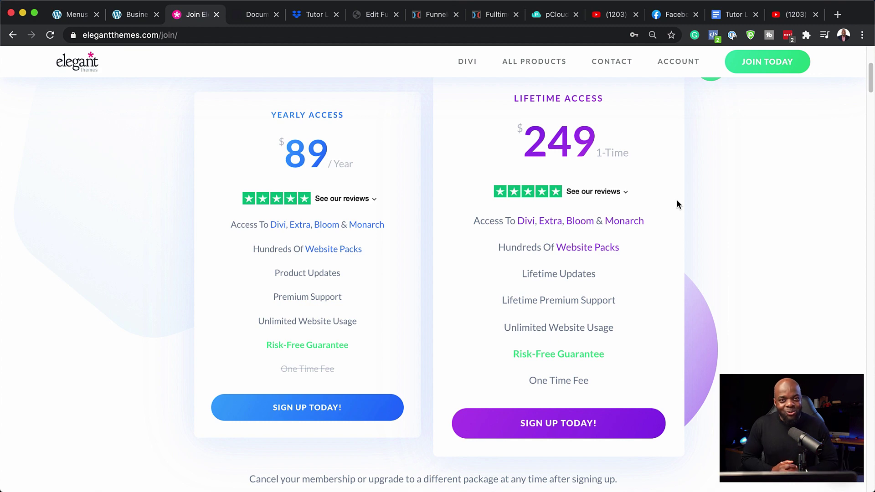
{"action": "scroll", "coordinate": [677, 204], "scroll_direction": "up", "scroll_amount": 5}
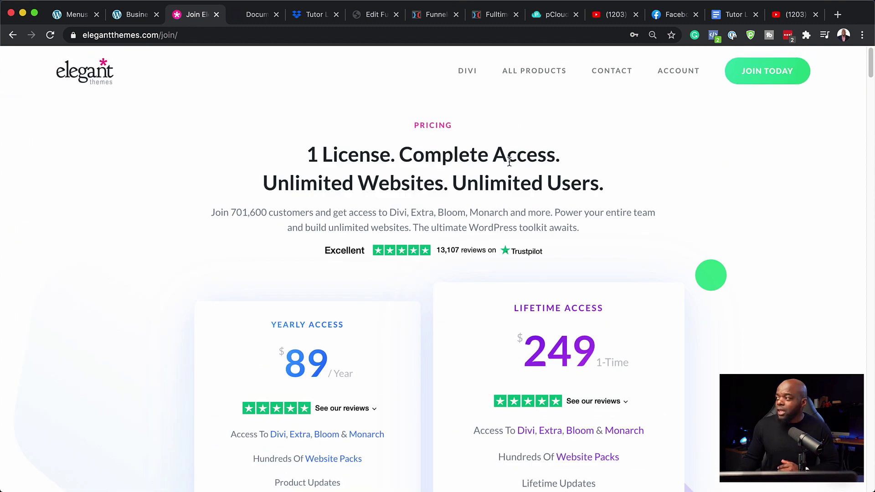
Download the Divi theme zip from the Elegant Themes members area.
{"action": "mouse_move", "coordinate": [672, 79]}
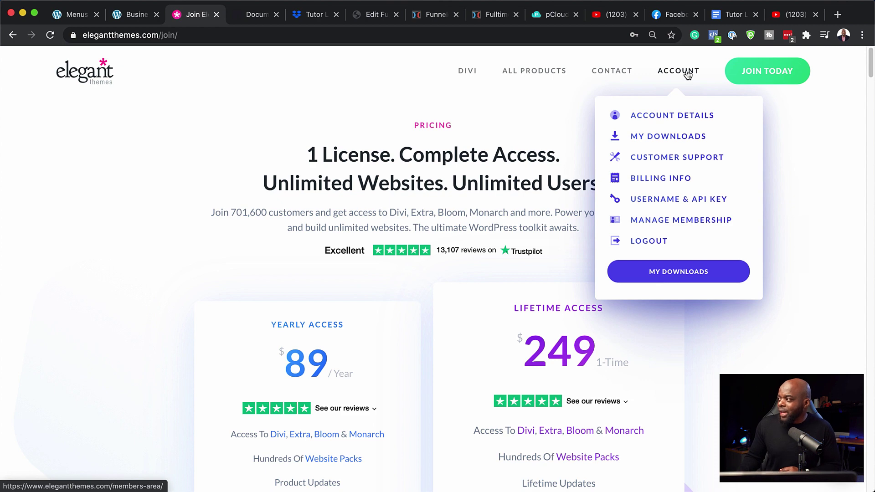
{"action": "left_click", "coordinate": [687, 75]}
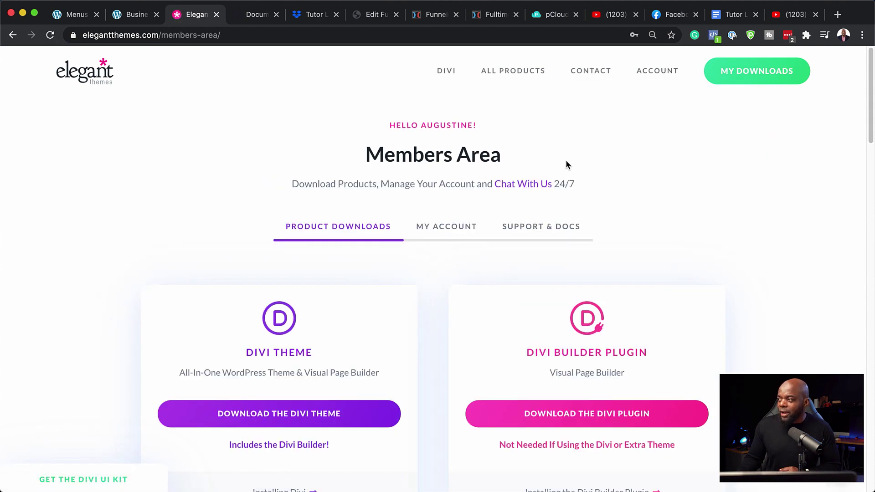
{"action": "scroll", "coordinate": [400, 250], "scroll_direction": "down", "scroll_amount": 2}
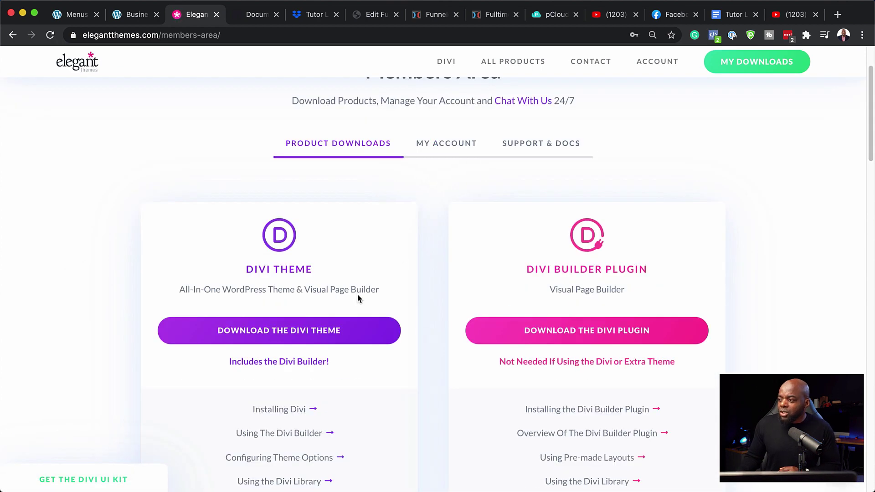
{"action": "left_click", "coordinate": [309, 335]}
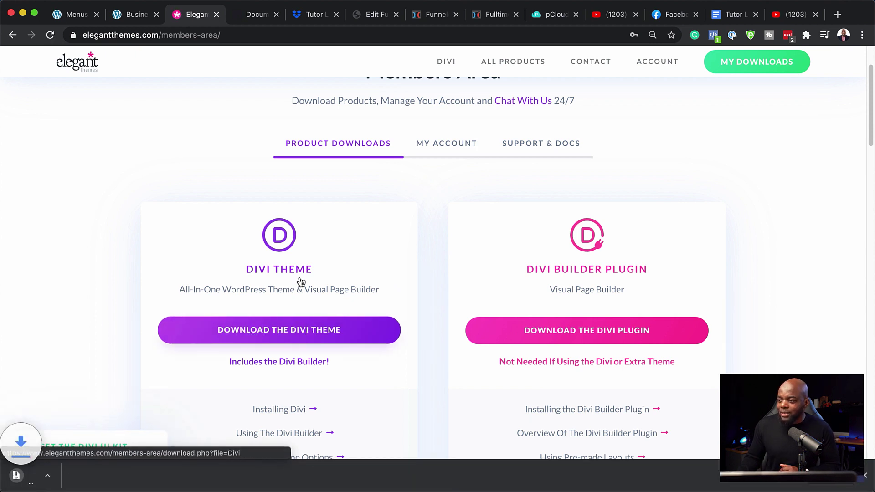
Open the account details page in the members area.
{"action": "mouse_move", "coordinate": [61, 490]}
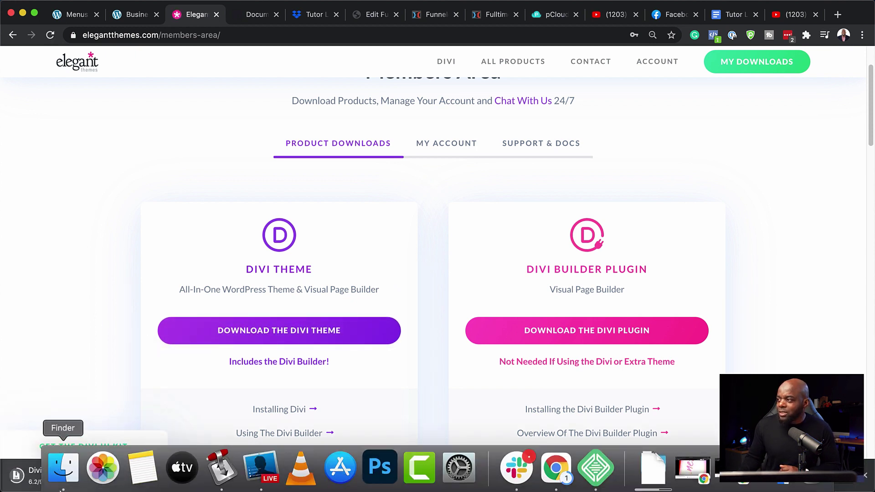
{"action": "left_click", "coordinate": [463, 144]}
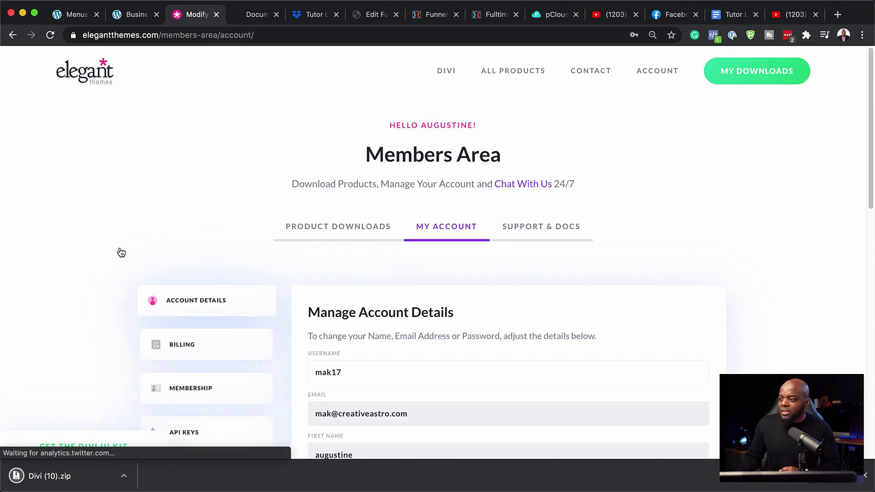
{"action": "scroll", "coordinate": [119, 245], "scroll_direction": "down", "scroll_amount": 4}
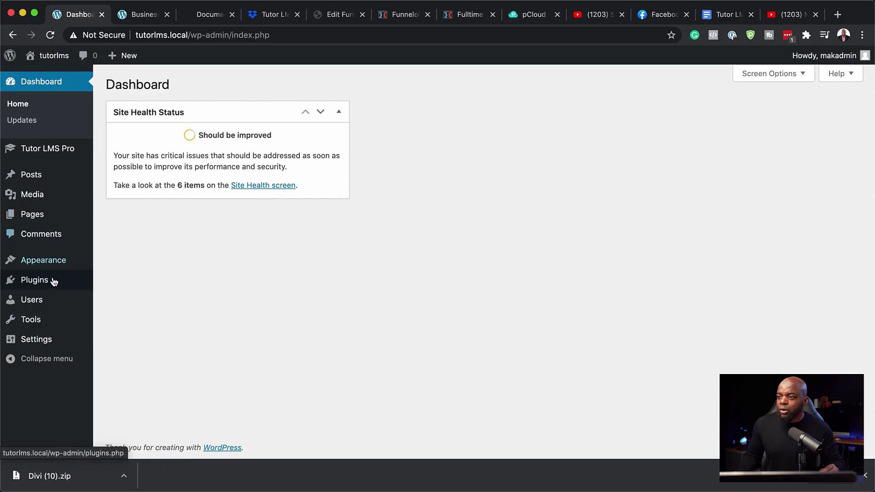
Activate the Divi theme in Appearance > Themes after glancing at the Add New page.
{"action": "mouse_move", "coordinate": [59, 261]}
{"action": "left_click", "coordinate": [115, 262]}
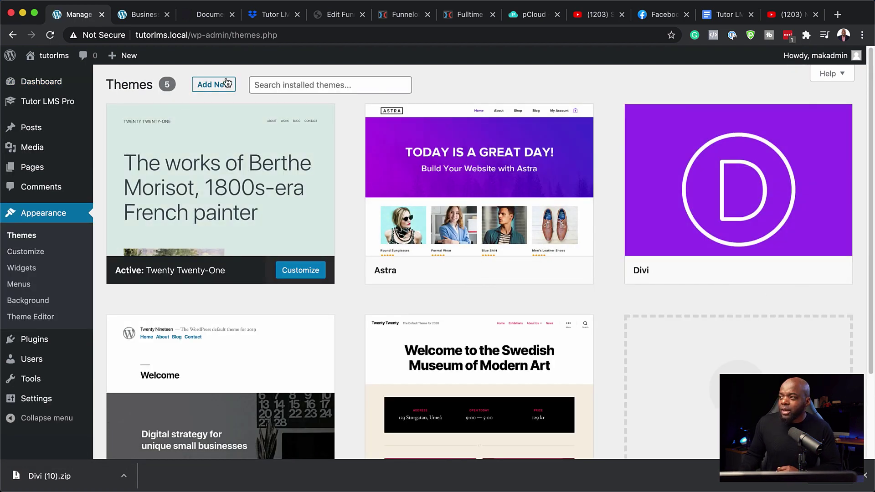
{"action": "left_click", "coordinate": [205, 89]}
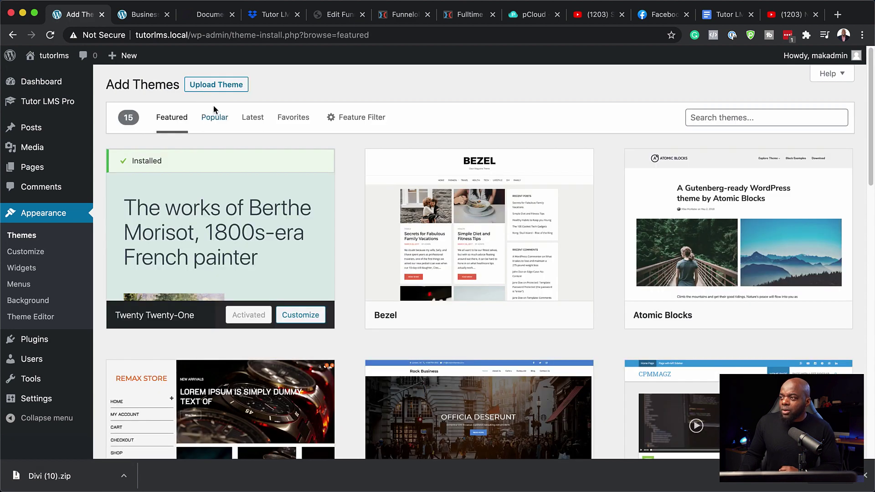
{"action": "mouse_move", "coordinate": [68, 379]}
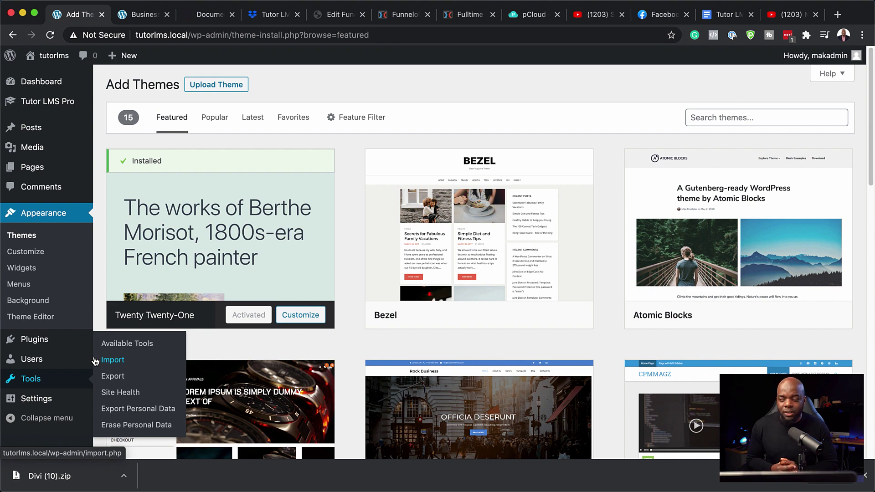
{"action": "scroll", "coordinate": [469, 272], "scroll_direction": "down", "scroll_amount": 1}
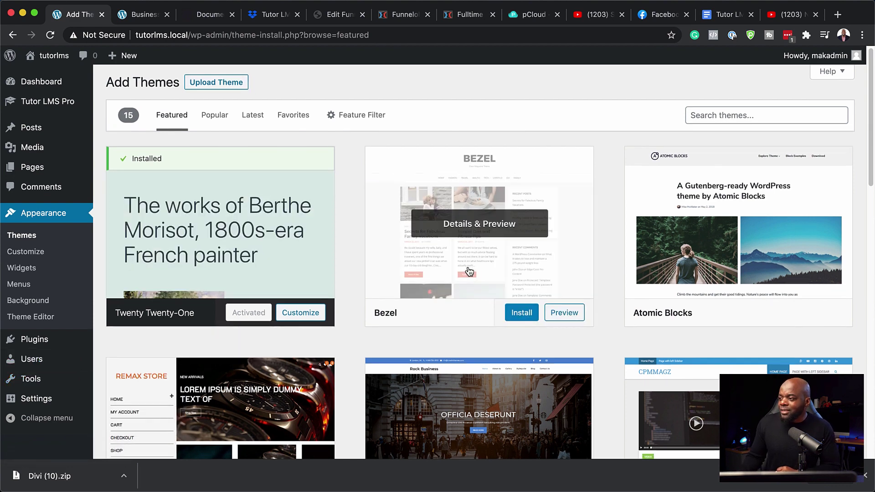
{"action": "scroll", "coordinate": [469, 272], "scroll_direction": "up", "scroll_amount": 1}
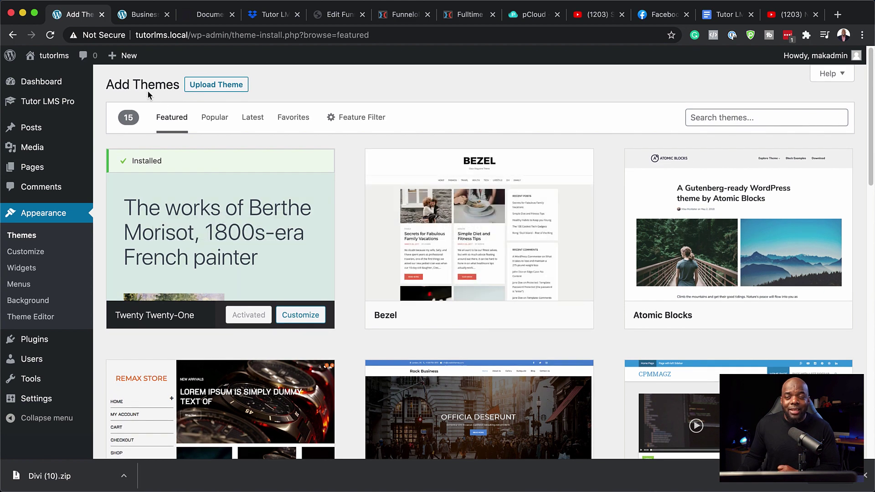
{"action": "left_click", "coordinate": [12, 34]}
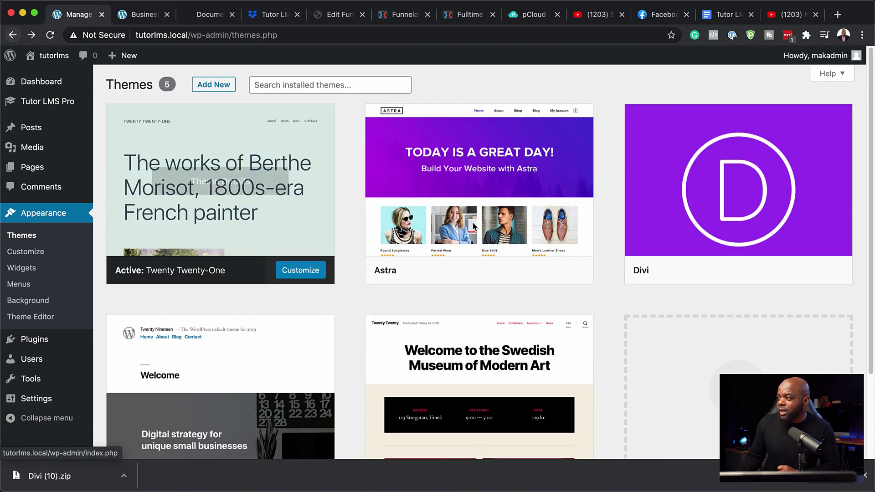
{"action": "mouse_move", "coordinate": [720, 200]}
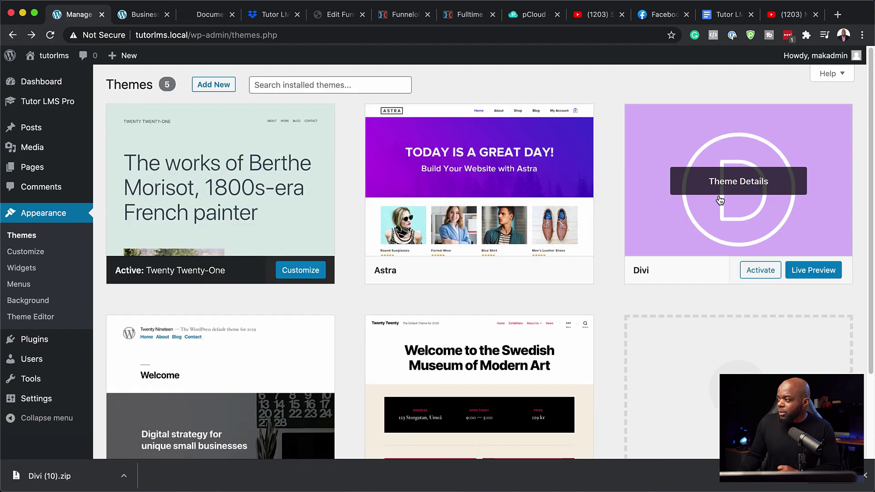
{"action": "left_click", "coordinate": [762, 272]}
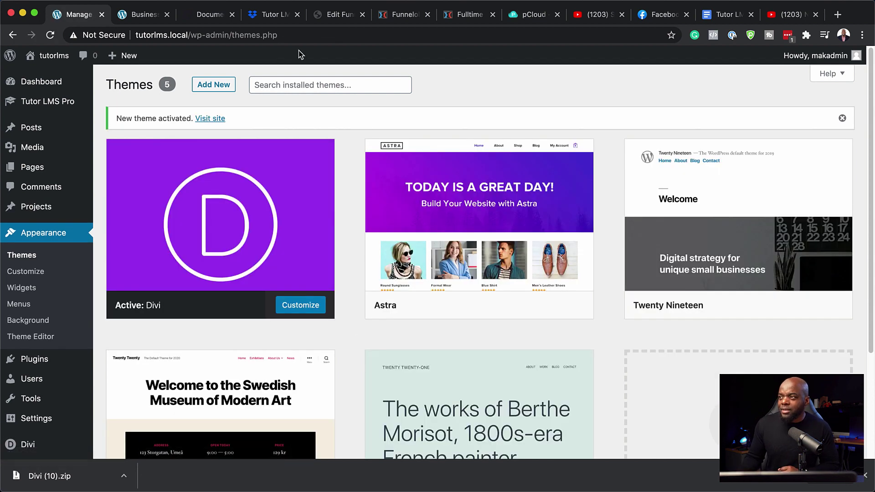
View Business Mastery 101 on the Divi-styled Courses page and close the download bar.
{"action": "left_click", "coordinate": [144, 16]}
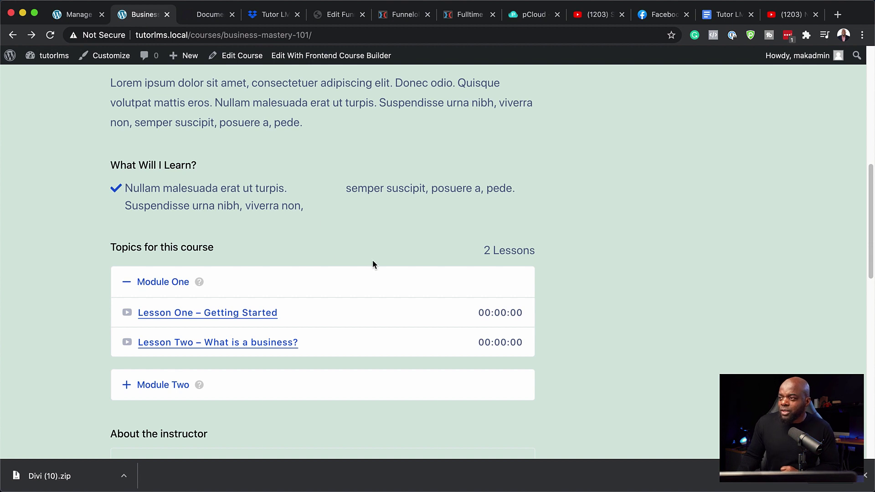
{"action": "scroll", "coordinate": [373, 262], "scroll_direction": "up", "scroll_amount": 9}
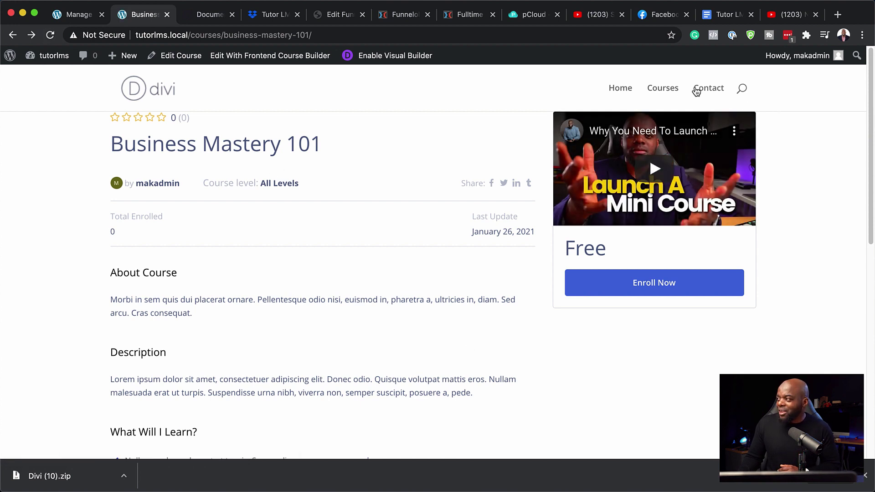
{"action": "left_click", "coordinate": [663, 89]}
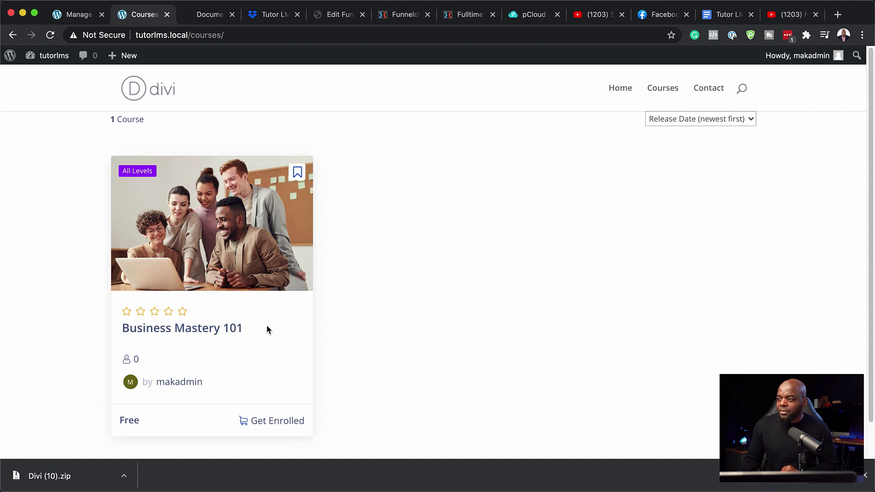
{"action": "left_click", "coordinate": [865, 476]}
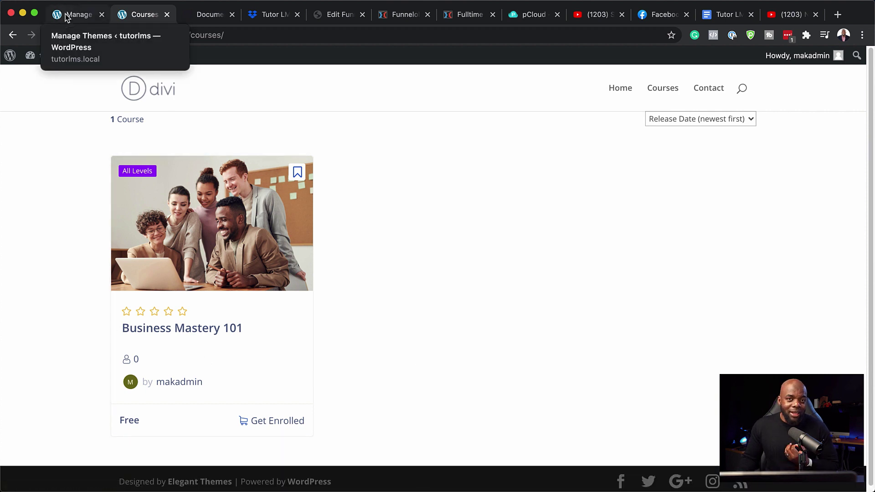
{"action": "scroll", "coordinate": [414, 411], "scroll_direction": "down", "scroll_amount": 1}
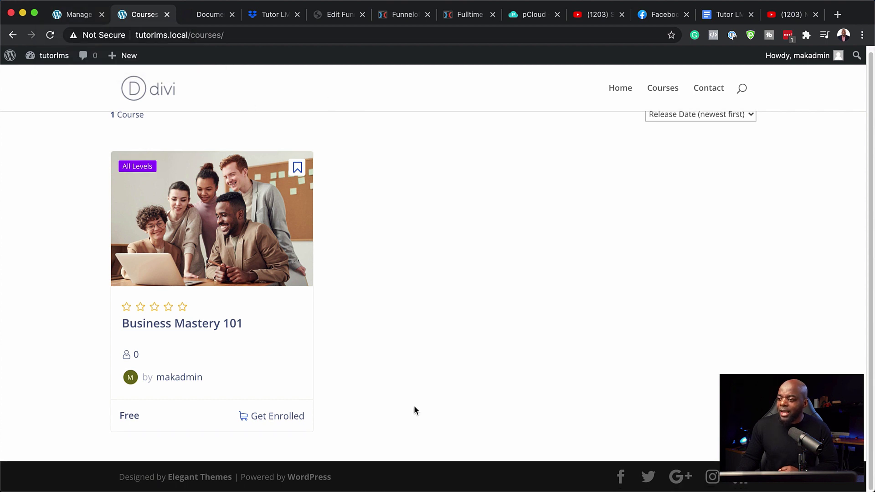
Save the Elegant Themes username and API key under Divi Theme Options > Updates.
{"action": "left_click", "coordinate": [70, 20]}
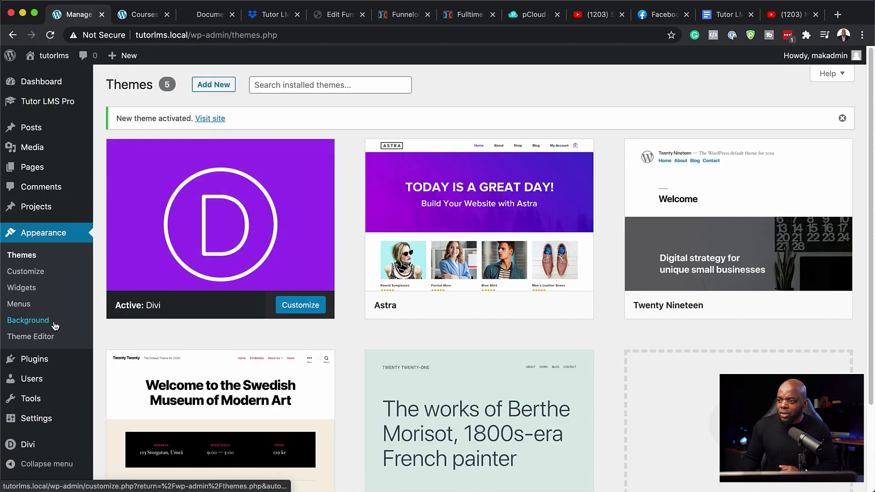
{"action": "scroll", "coordinate": [54, 323], "scroll_direction": "down", "scroll_amount": 2}
{"action": "mouse_move", "coordinate": [23, 449]}
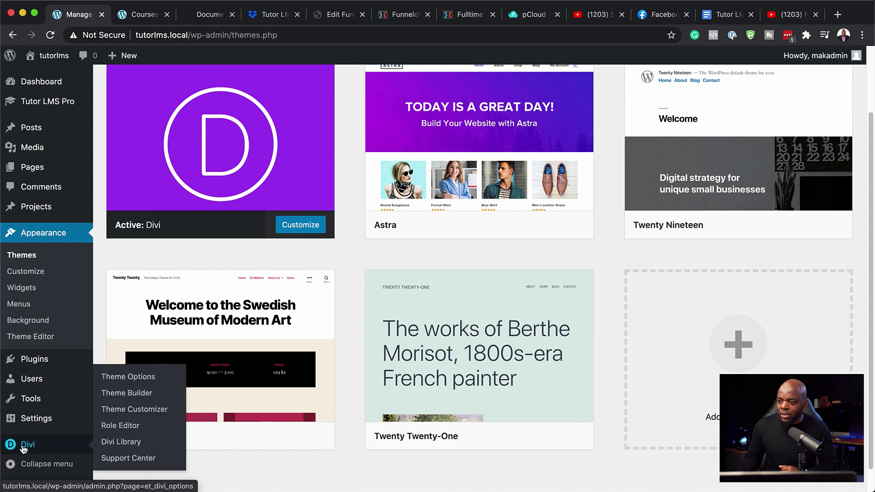
{"action": "left_click", "coordinate": [141, 379]}
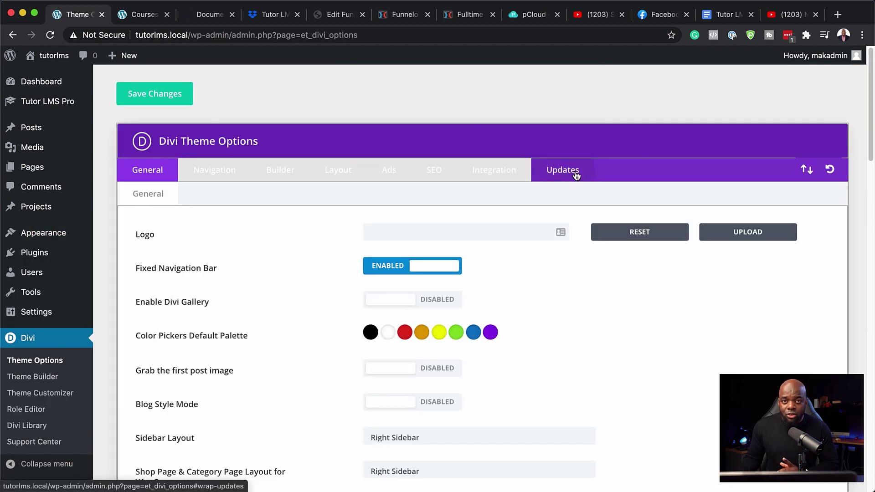
{"action": "left_click", "coordinate": [576, 176]}
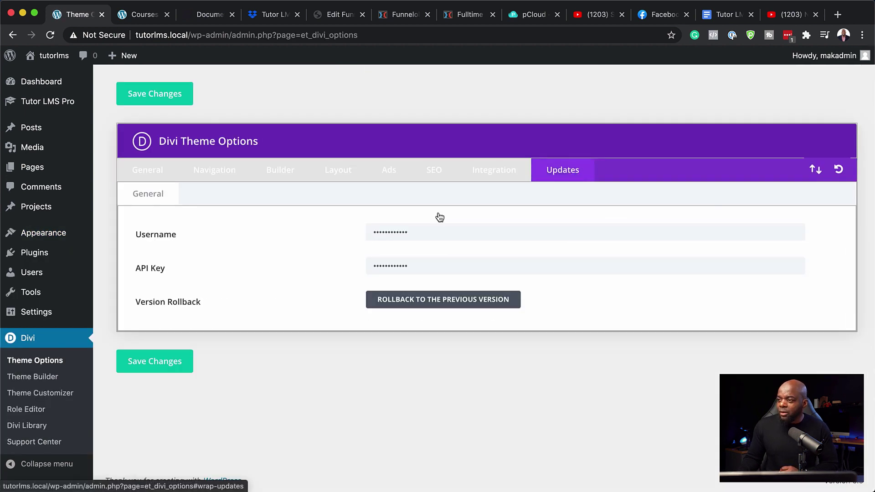
{"action": "left_click", "coordinate": [426, 232]}
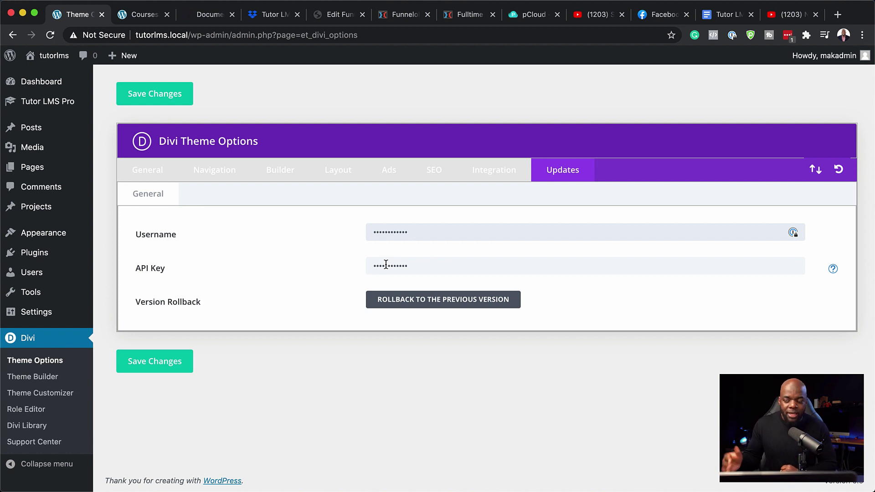
{"action": "left_click", "coordinate": [160, 367]}
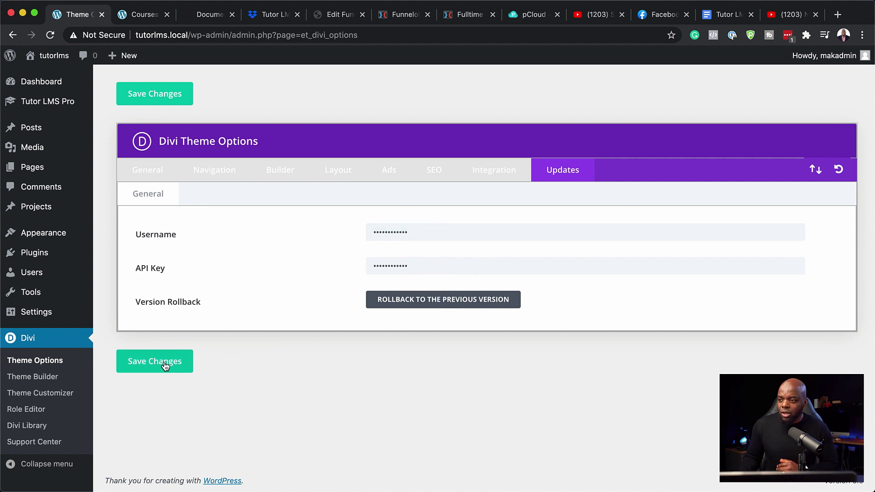
Import TutorLMSHeaderFooterTemplate.json from the Desktop into the Divi Theme Builder.
{"action": "left_click", "coordinate": [46, 378]}
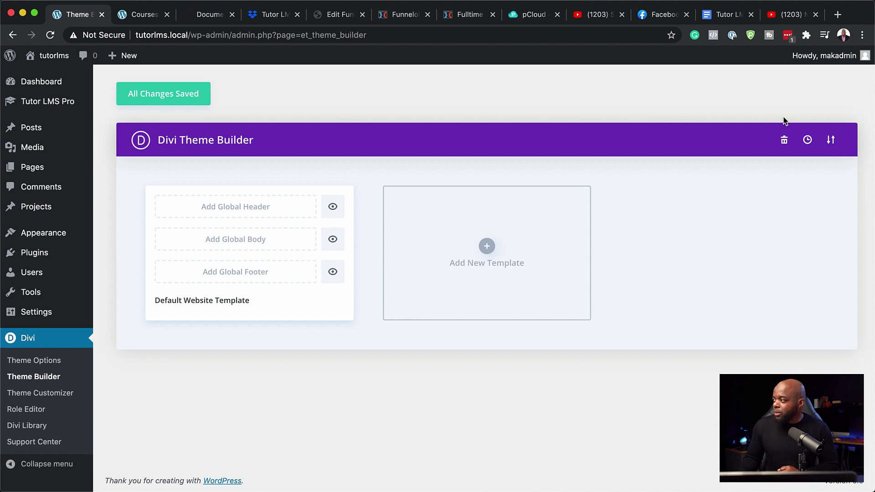
{"action": "left_click", "coordinate": [831, 140]}
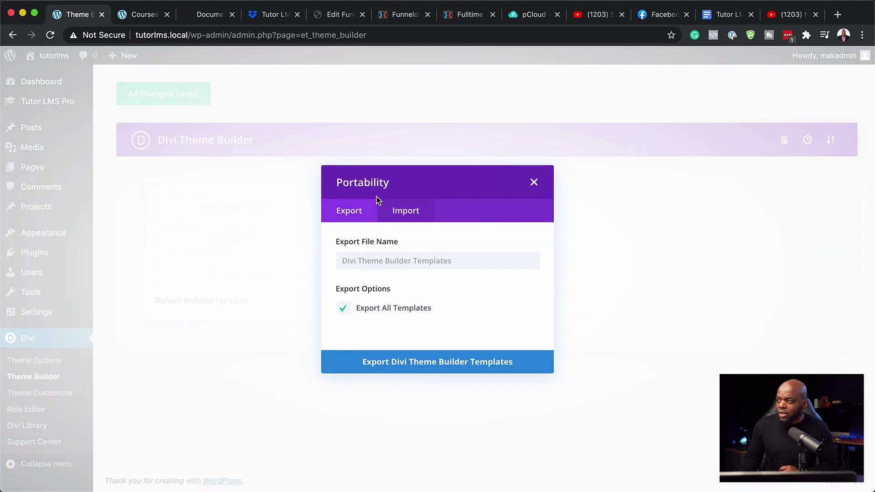
{"action": "left_click", "coordinate": [407, 212]}
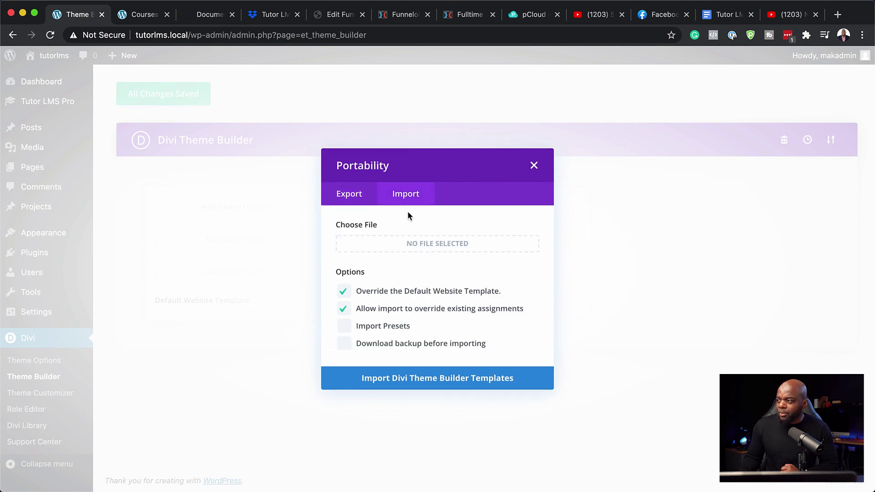
{"action": "left_click", "coordinate": [444, 249]}
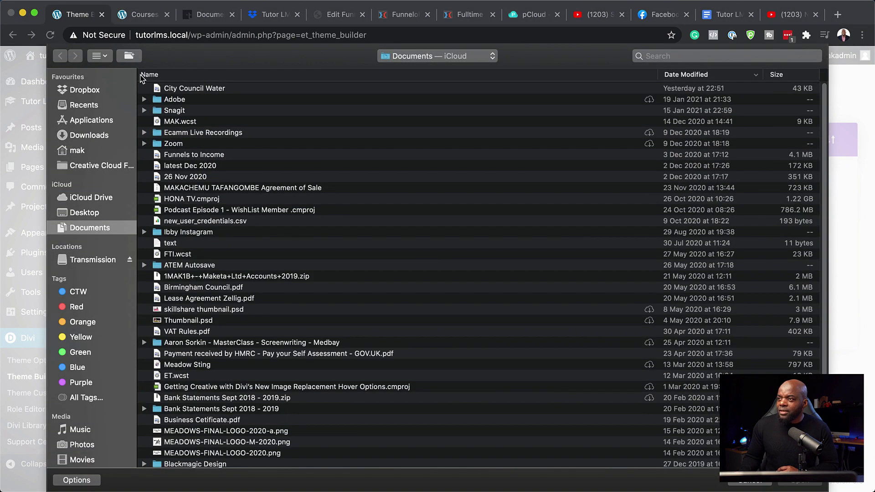
{"action": "left_click", "coordinate": [87, 212]}
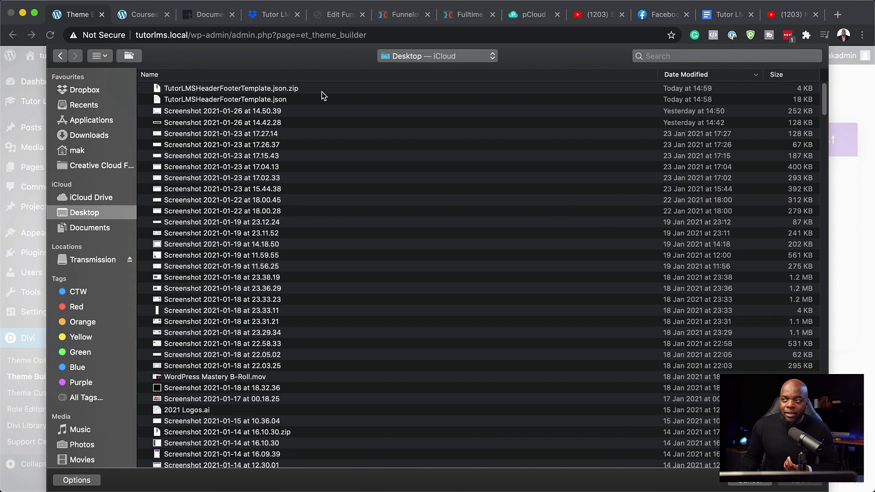
{"action": "left_click", "coordinate": [196, 89]}
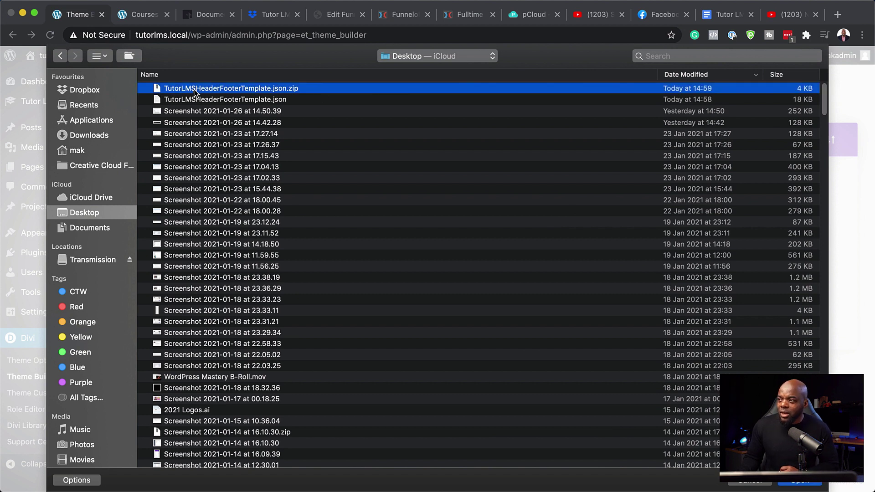
{"action": "left_click", "coordinate": [306, 103]}
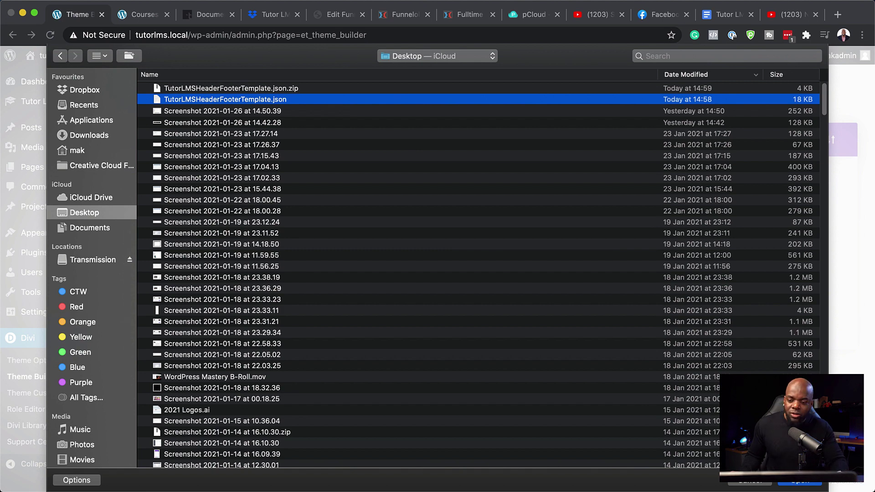
{"action": "left_click", "coordinate": [812, 482]}
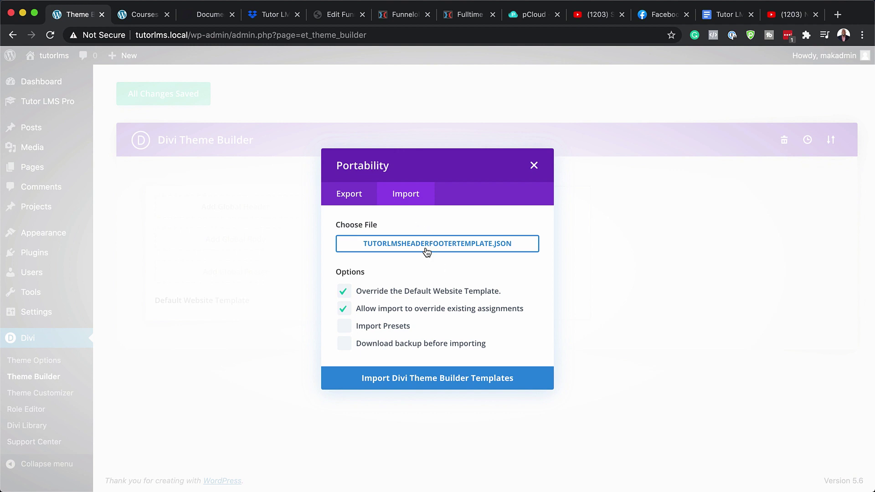
{"action": "left_click", "coordinate": [407, 382]}
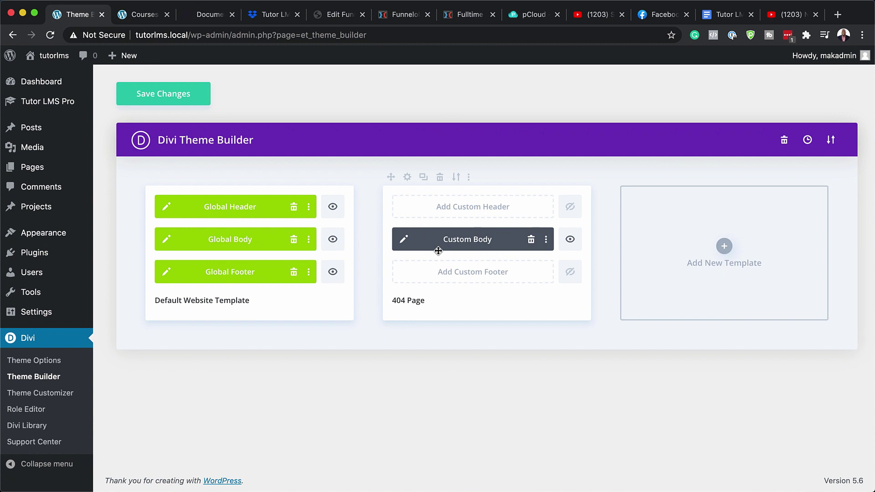
Load the misspelled address tutorlms.local/coursess to show the default 404 page.
{"action": "left_click", "coordinate": [137, 16]}
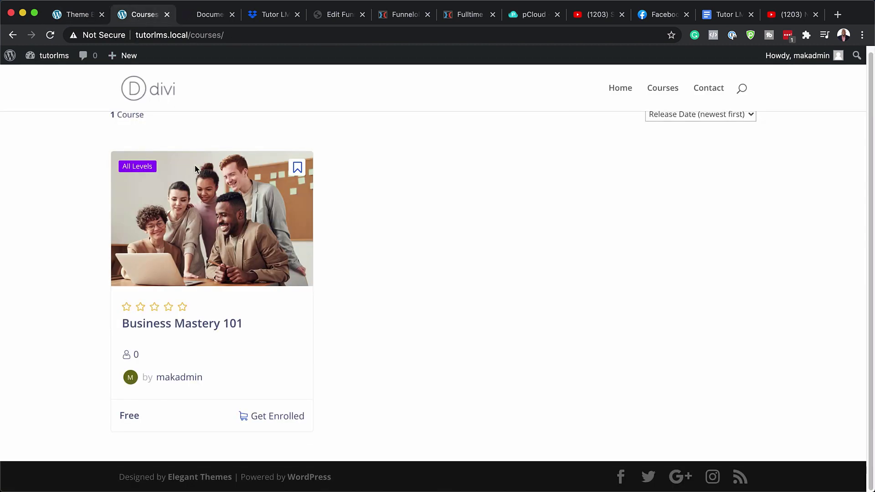
{"action": "left_click", "coordinate": [265, 36]}
{"action": "left_click", "coordinate": [246, 35]}
{"action": "key", "text": "BackSpace"}
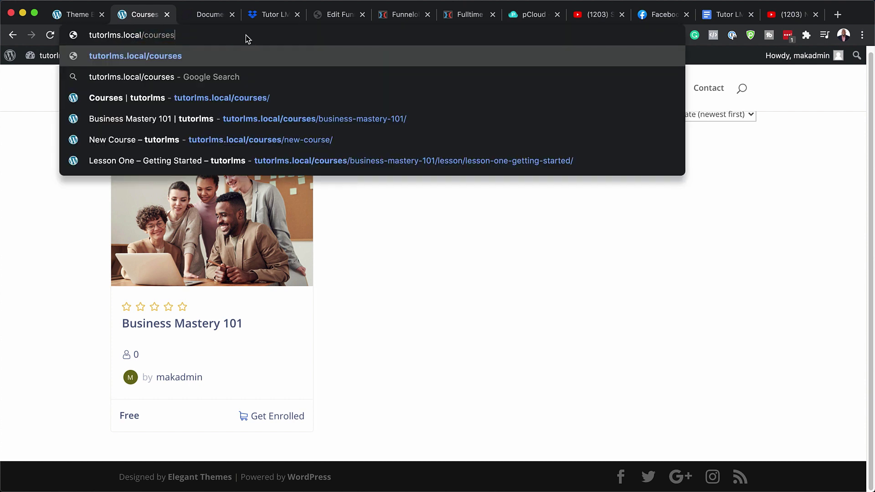
{"action": "type", "text": "s"}
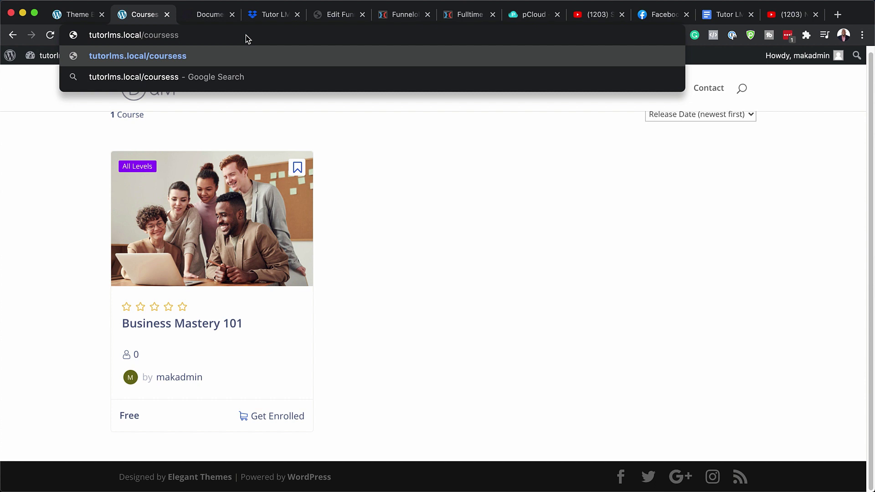
{"action": "key", "text": "Return"}
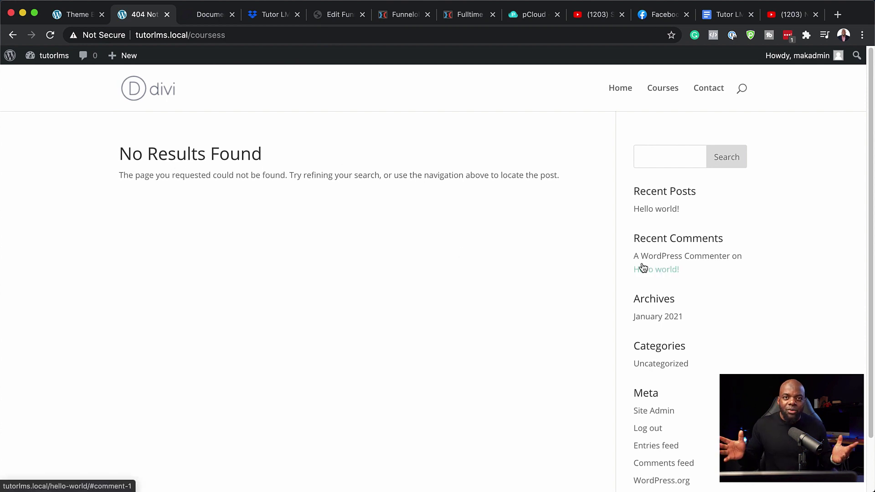
Save the Theme Builder changes and reload the coursess page to see the OOPS! 404.
{"action": "left_click", "coordinate": [79, 16]}
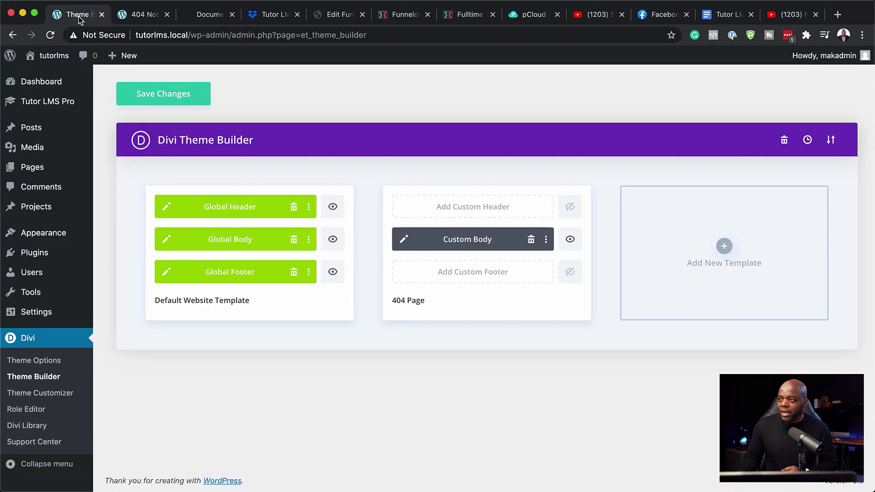
{"action": "left_click", "coordinate": [167, 100]}
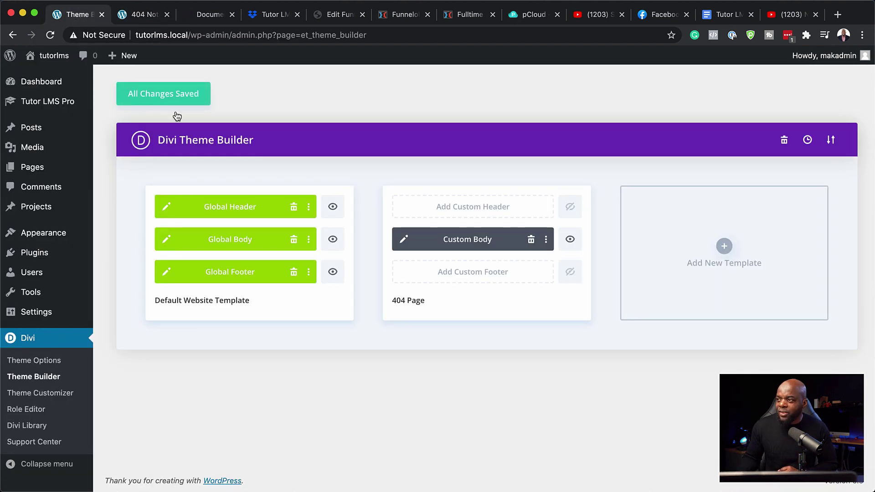
{"action": "left_click", "coordinate": [136, 10]}
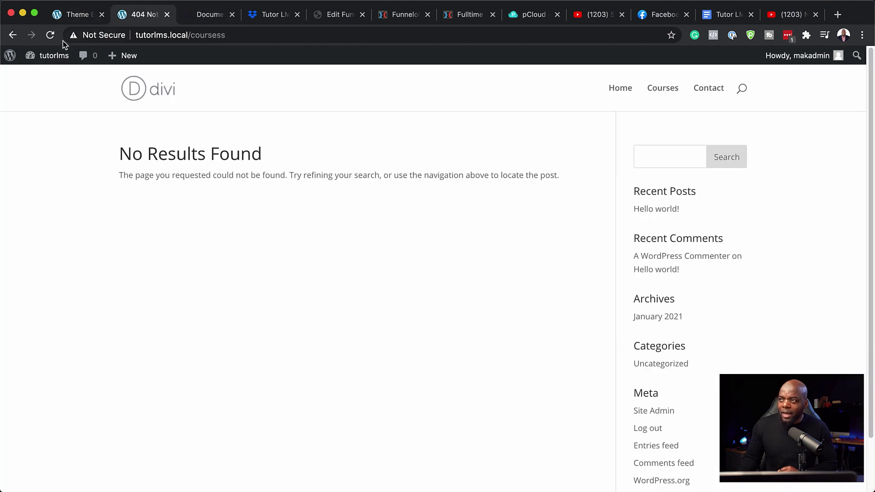
{"action": "left_click", "coordinate": [50, 36]}
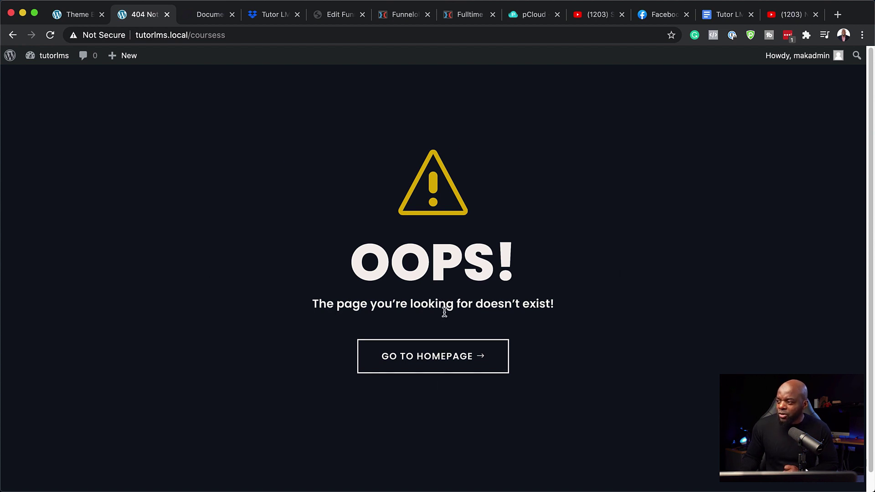
Go to the homepage from the 404 page to check the imported header and footer.
{"action": "left_click", "coordinate": [446, 361]}
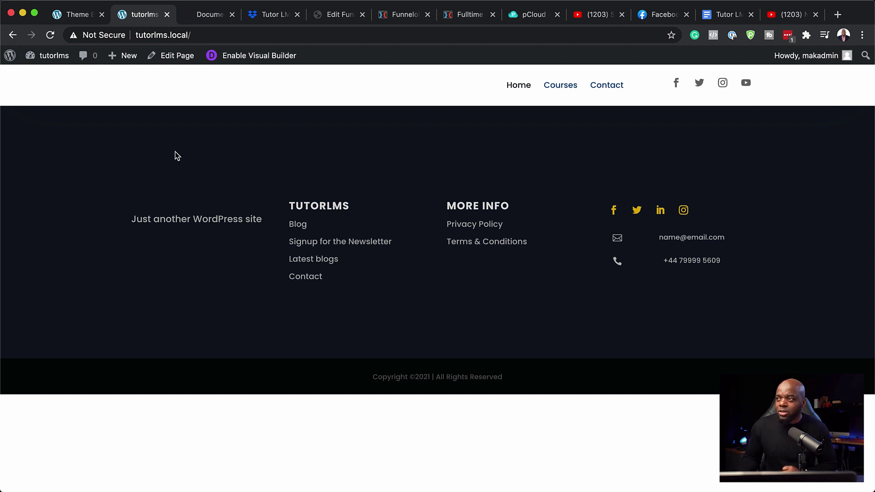
{"action": "mouse_move", "coordinate": [50, 60]}
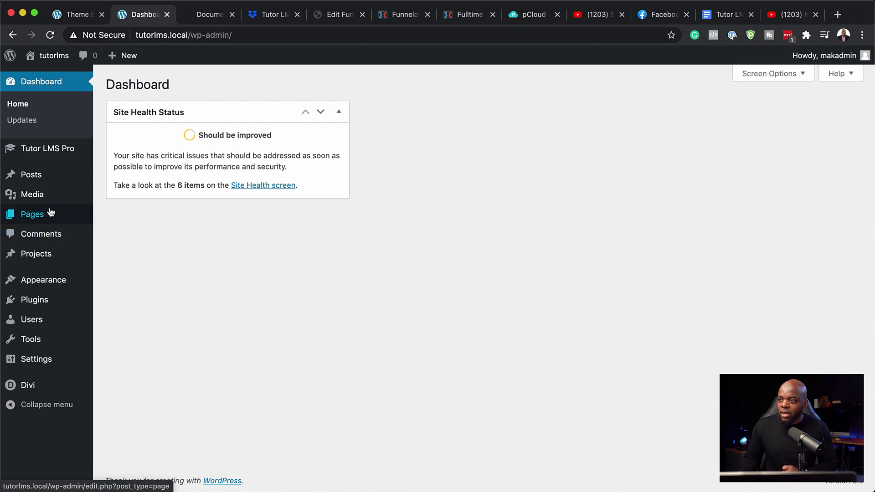
Create and publish a new page titled 'My Dashboard'.
{"action": "mouse_move", "coordinate": [57, 222]}
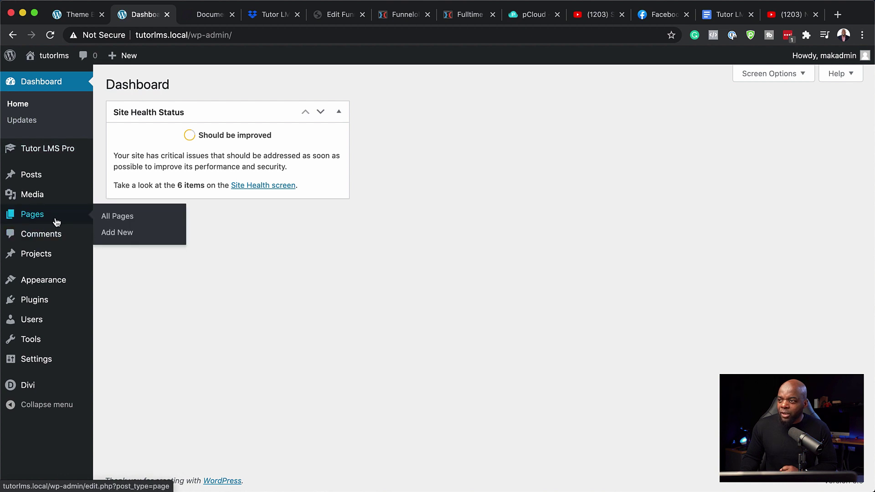
{"action": "left_click", "coordinate": [126, 235]}
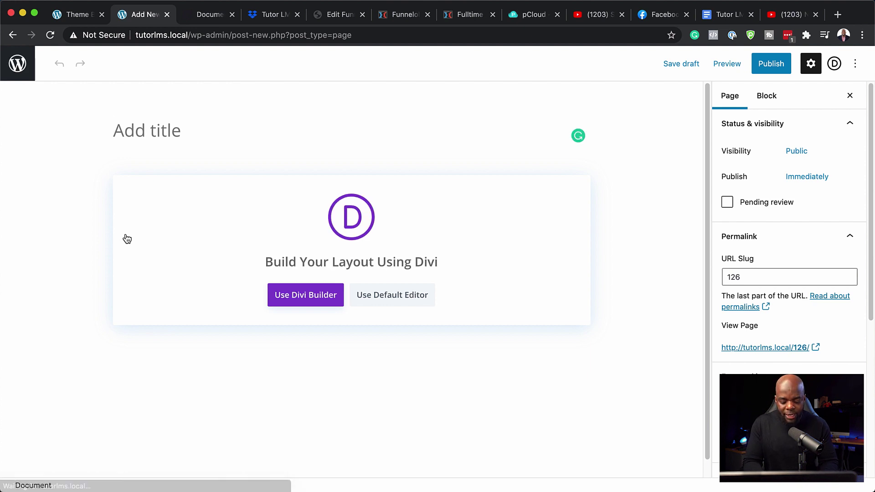
{"action": "type", "text": "My Dashboard"}
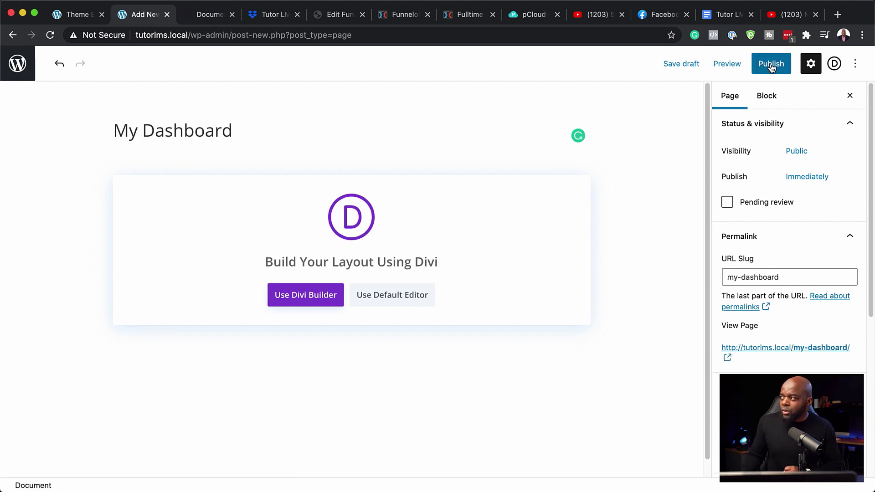
{"action": "left_click", "coordinate": [771, 65]}
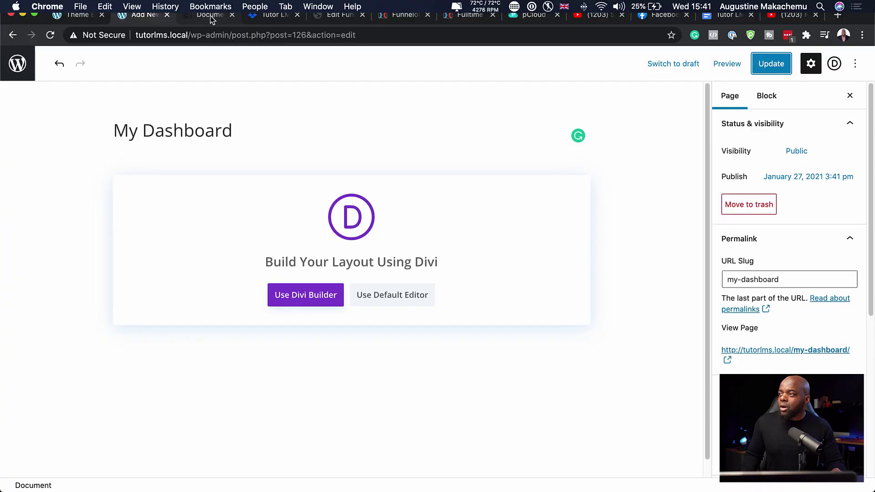
Copy the [tutor_dashboard] shortcode from Themeum Docs and start the Divi Builder on My Dashboard.
{"action": "left_click", "coordinate": [210, 16]}
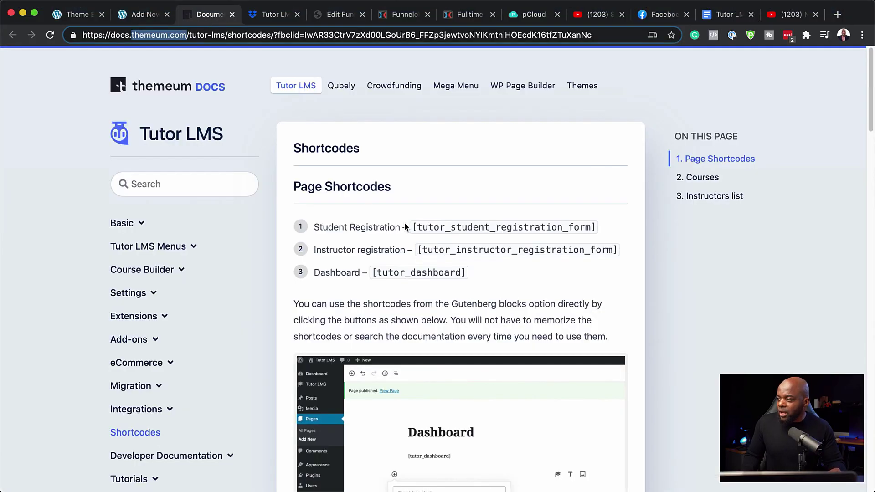
{"action": "left_click_drag", "start_coordinate": [370, 272], "coordinate": [465, 273]}
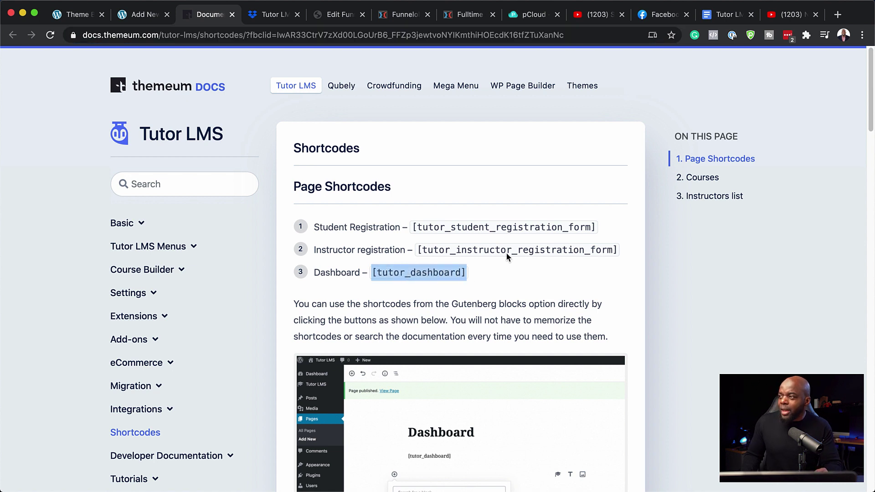
{"action": "left_click", "coordinate": [78, 17]}
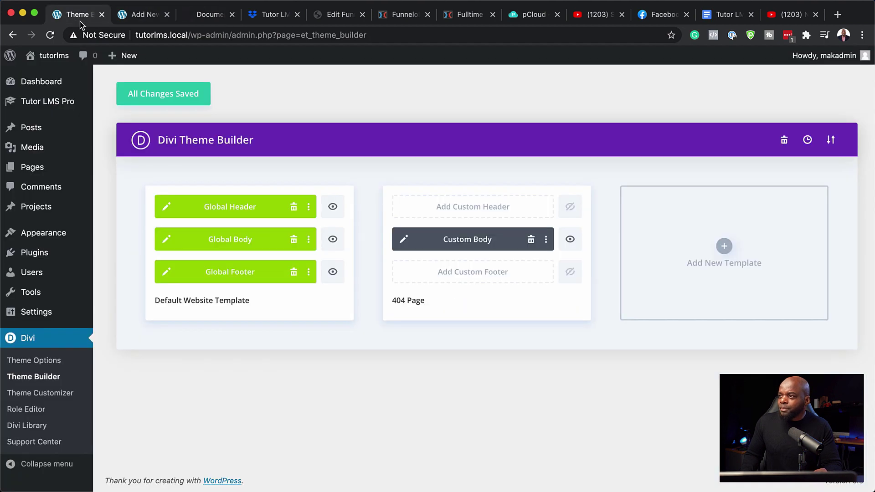
{"action": "left_click", "coordinate": [140, 14]}
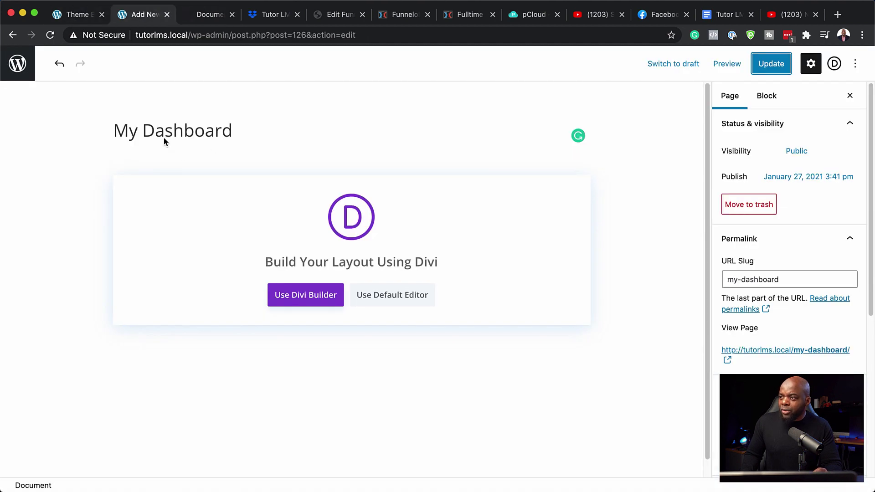
{"action": "left_click", "coordinate": [302, 297]}
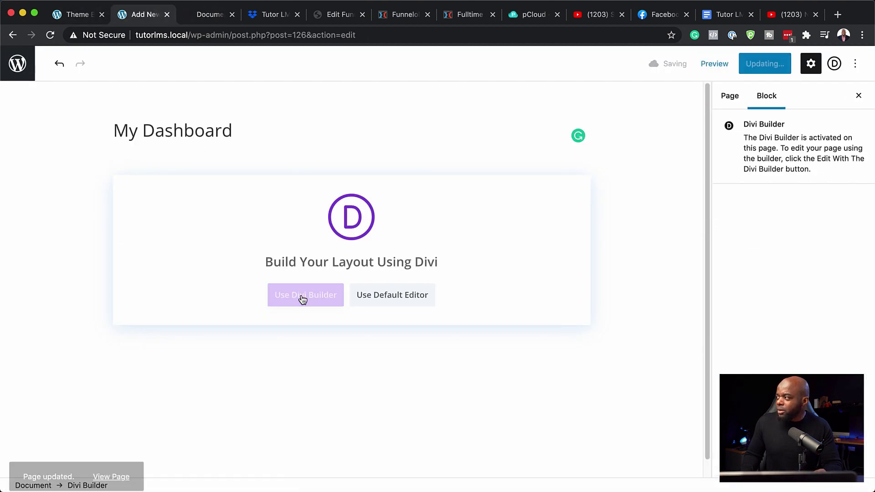
Build from scratch with a one-column row and a Text module containing [tutor_dashboard].
{"action": "left_click", "coordinate": [250, 290]}
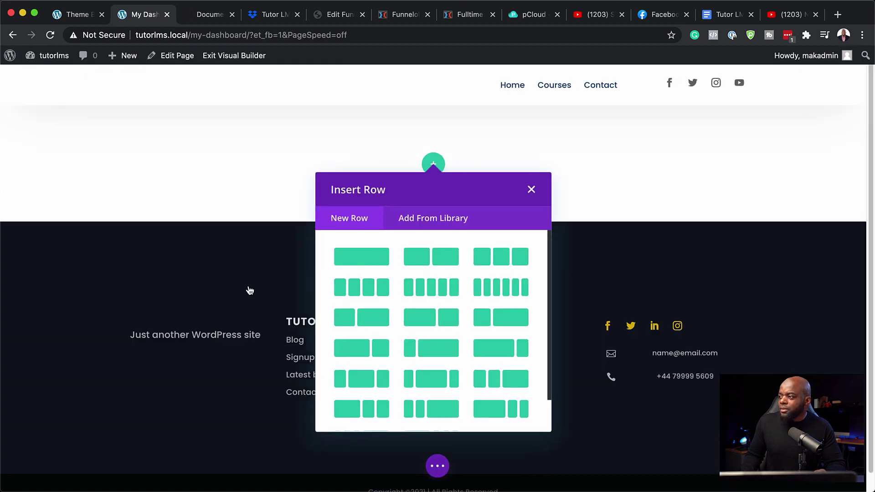
{"action": "left_click", "coordinate": [366, 256]}
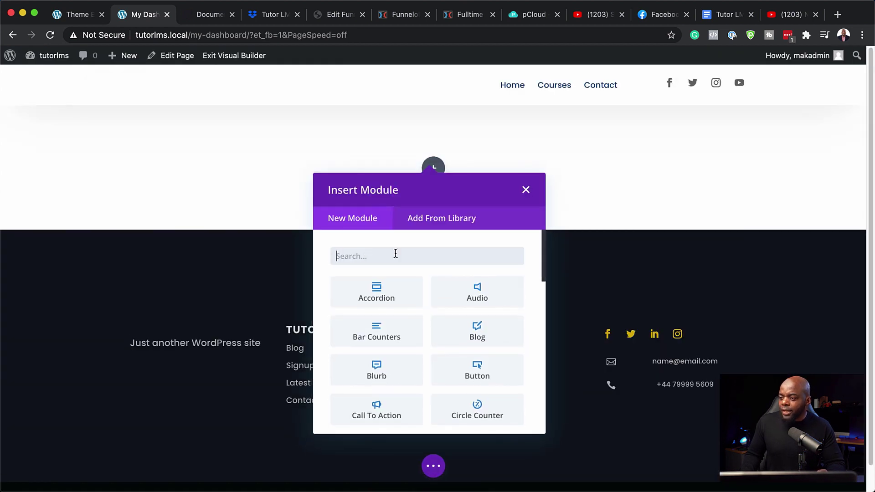
{"action": "type", "text": "text"}
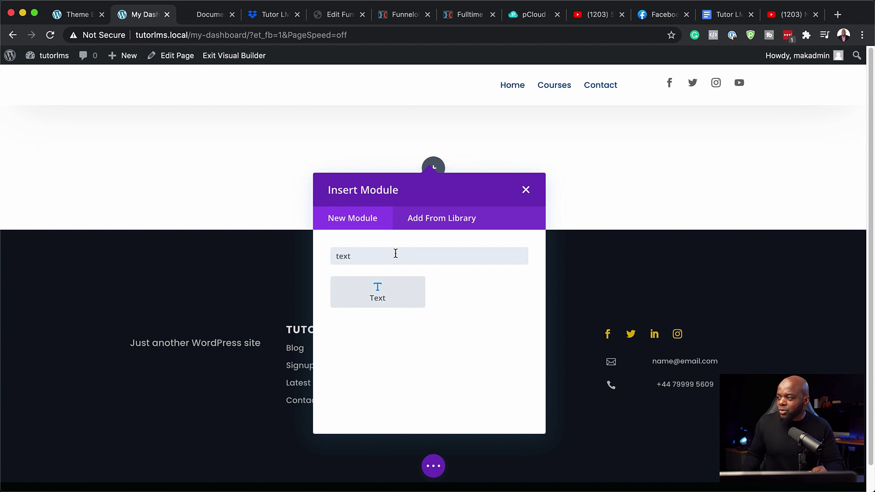
{"action": "left_click", "coordinate": [401, 292]}
{"action": "left_click_drag", "start_coordinate": [153, 356], "coordinate": [8, 280]}
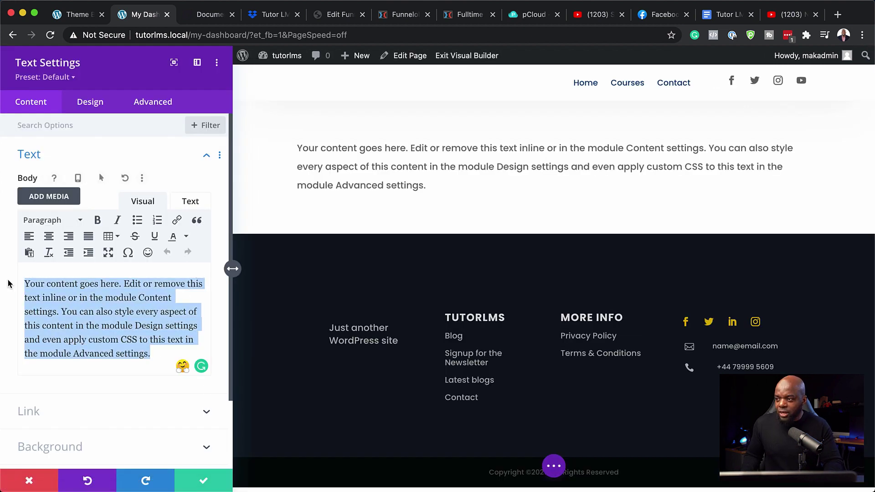
{"action": "type", "text": "[tutor_dashboard]"}
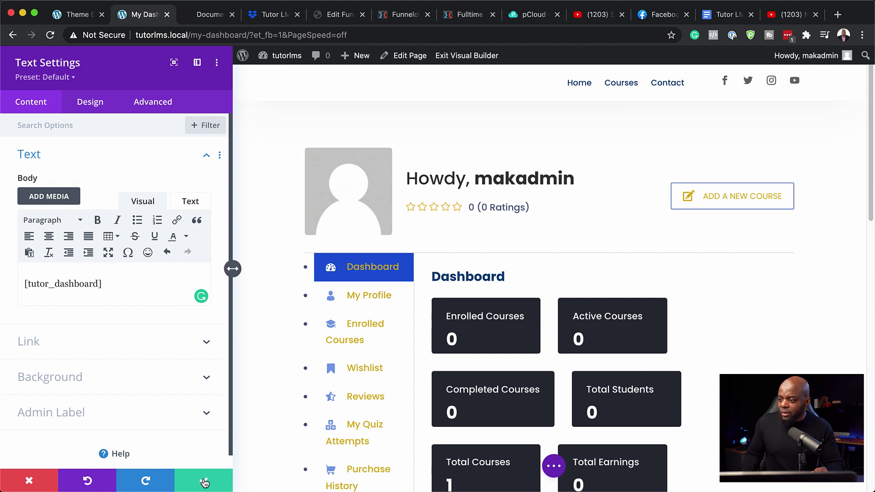
{"action": "left_click", "coordinate": [204, 484]}
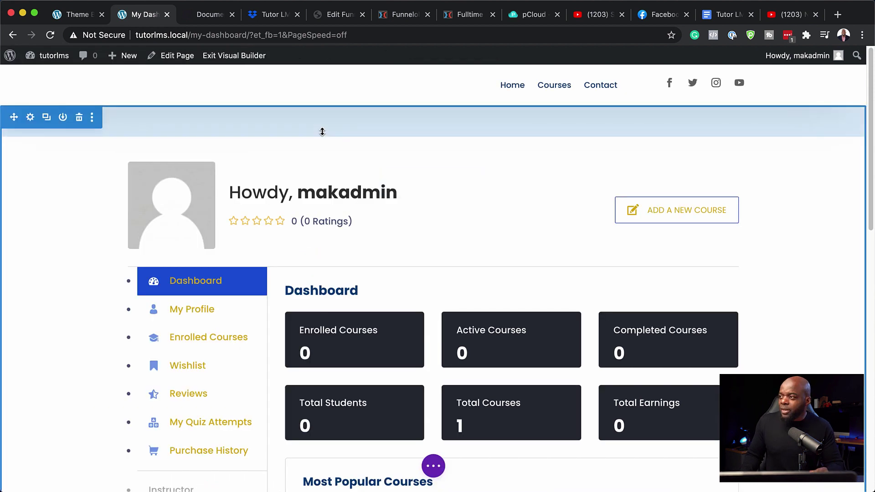
Give the dashboard section 100px of top padding.
{"action": "left_click_drag", "start_coordinate": [327, 124], "coordinate": [328, 150]}
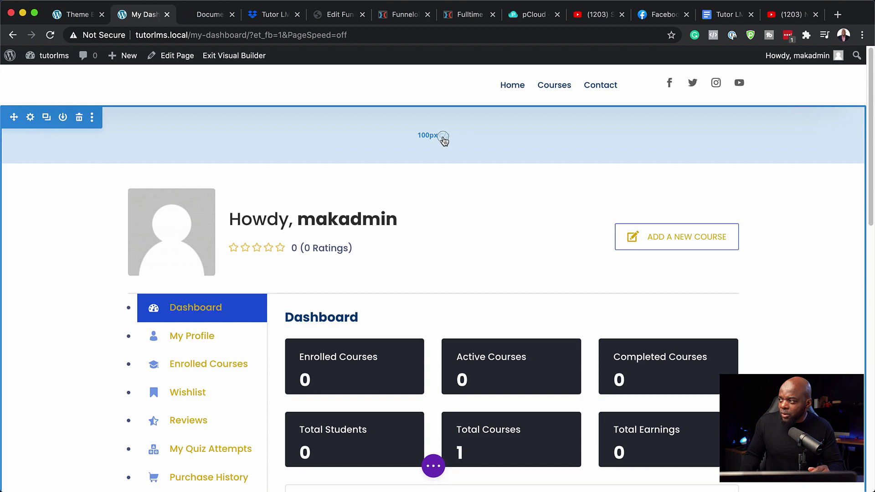
{"action": "scroll", "coordinate": [56, 342], "scroll_direction": "down", "scroll_amount": 15}
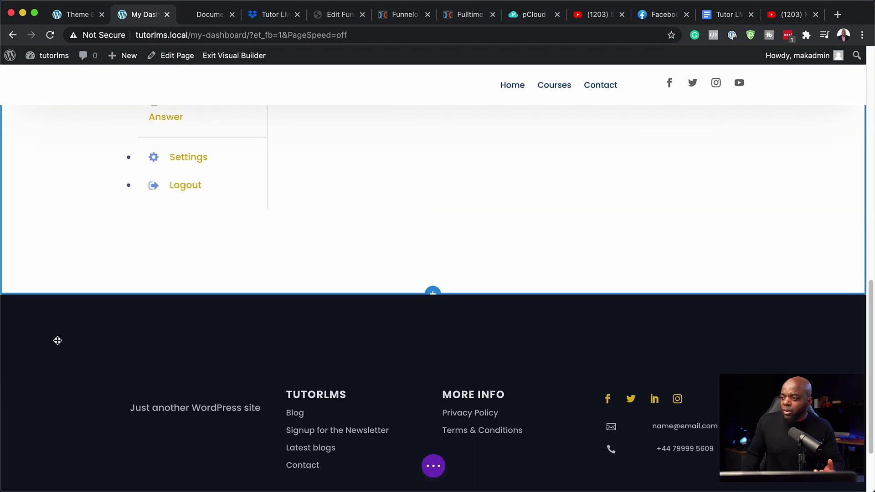
{"action": "scroll", "coordinate": [262, 272], "scroll_direction": "up", "scroll_amount": 15}
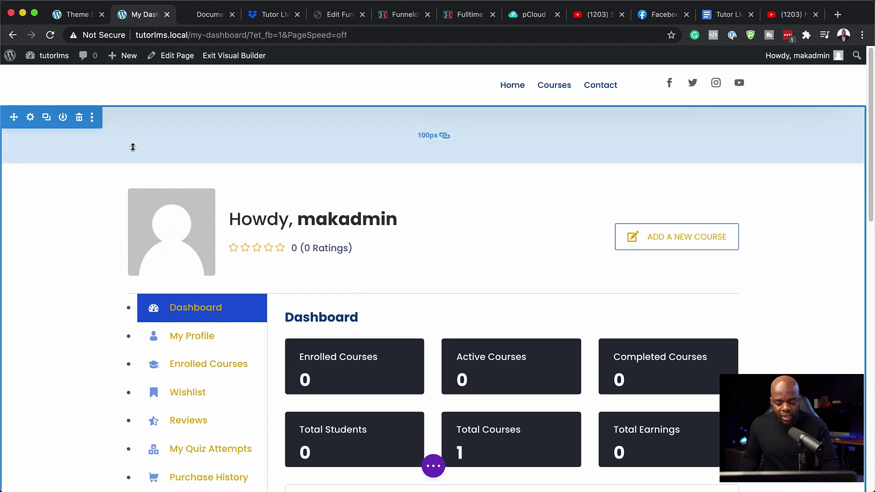
{"action": "mouse_move", "coordinate": [54, 55]}
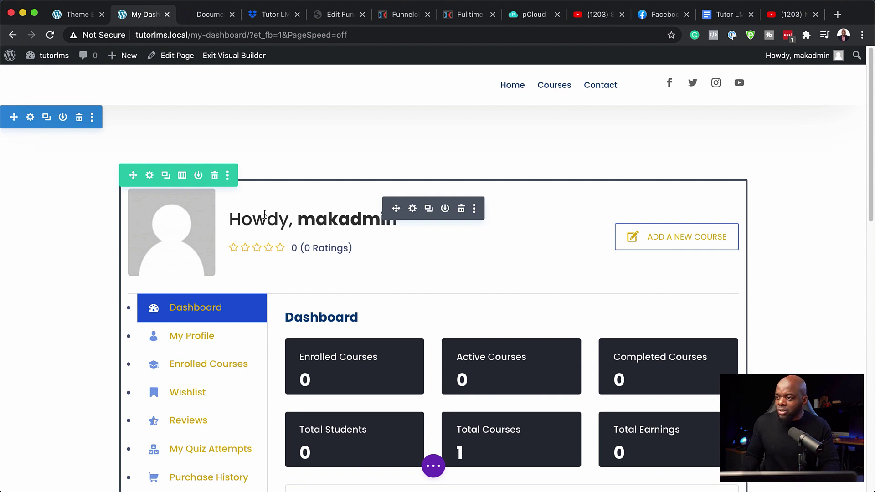
{"action": "left_click", "coordinate": [433, 466]}
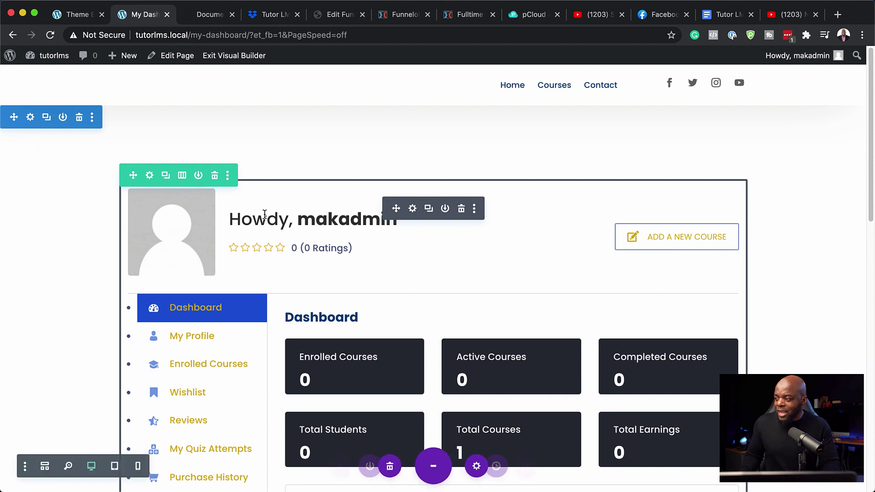
Exit the visual builder and review the live My Dashboard page down to the footer.
{"action": "left_click", "coordinate": [228, 56]}
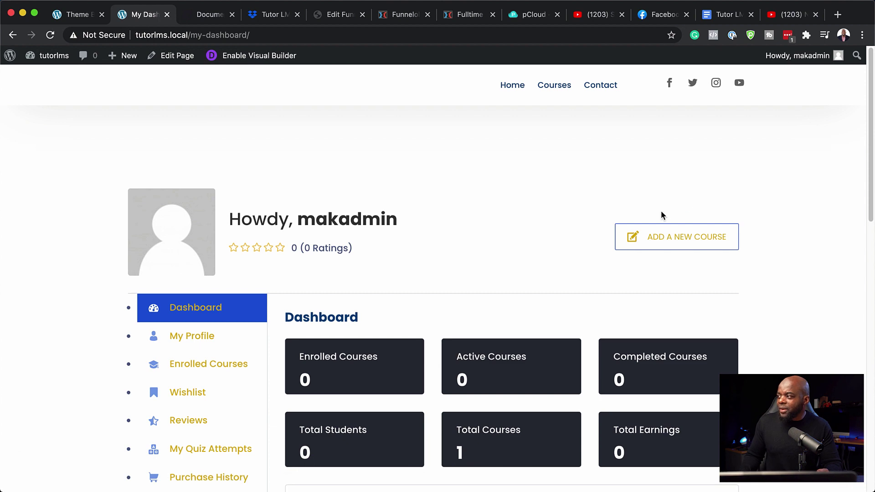
{"action": "scroll", "coordinate": [695, 190], "scroll_direction": "down", "scroll_amount": 10}
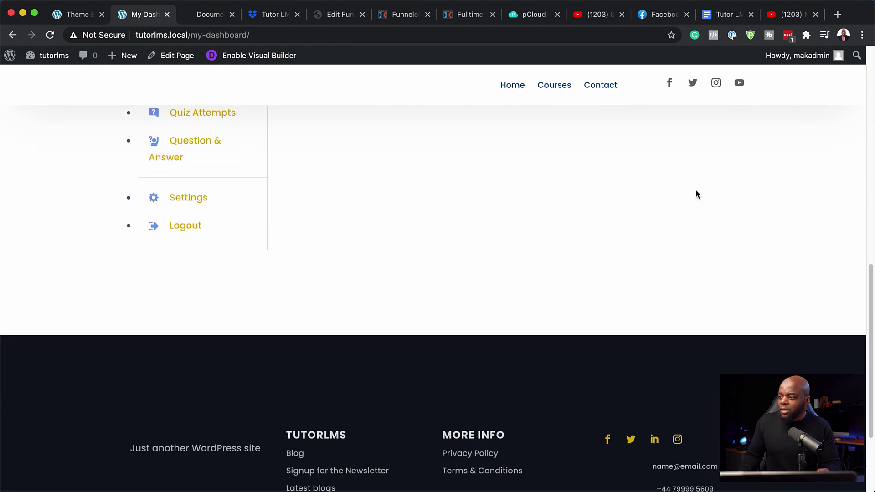
{"action": "scroll", "coordinate": [696, 190], "scroll_direction": "up", "scroll_amount": 12}
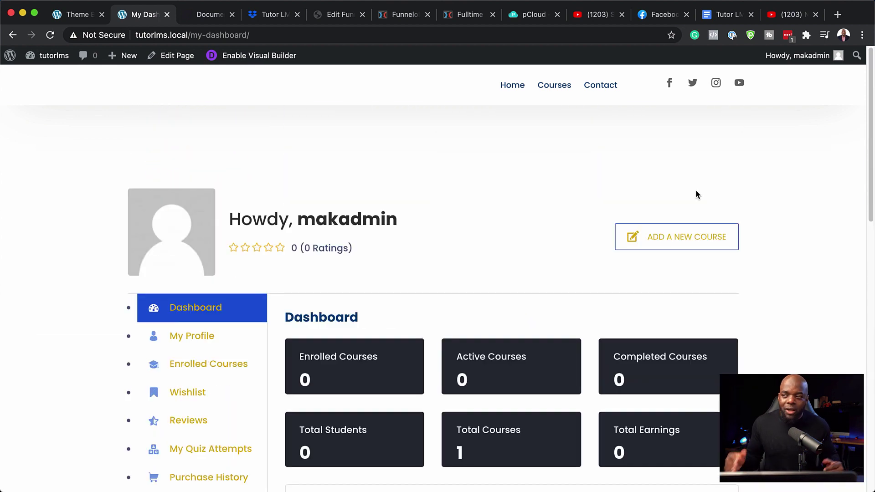